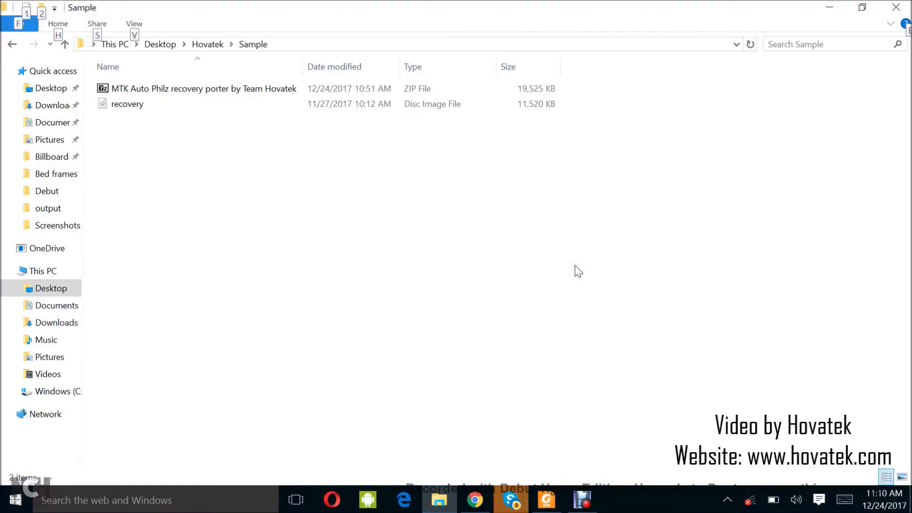
Extract the MTK porter zip with 7-Zip and enter the extracted porter folder.
click(575, 261)
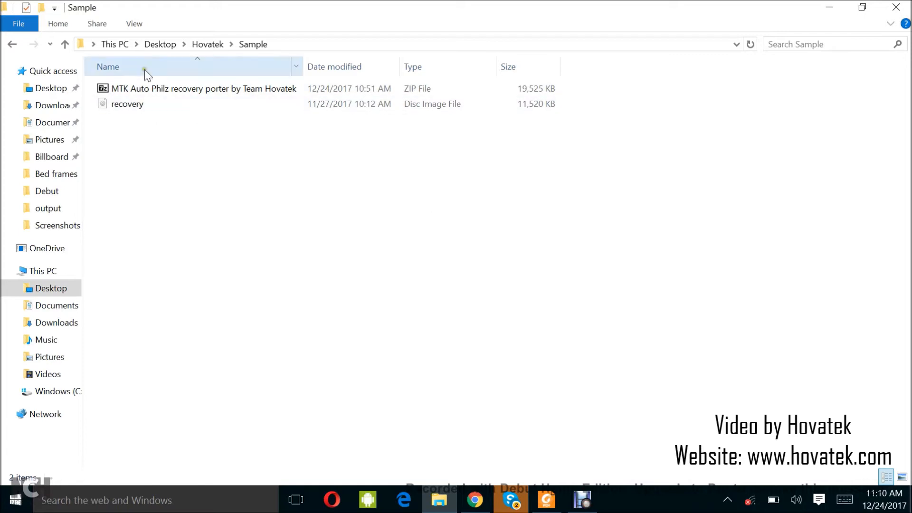
right_click(150, 87)
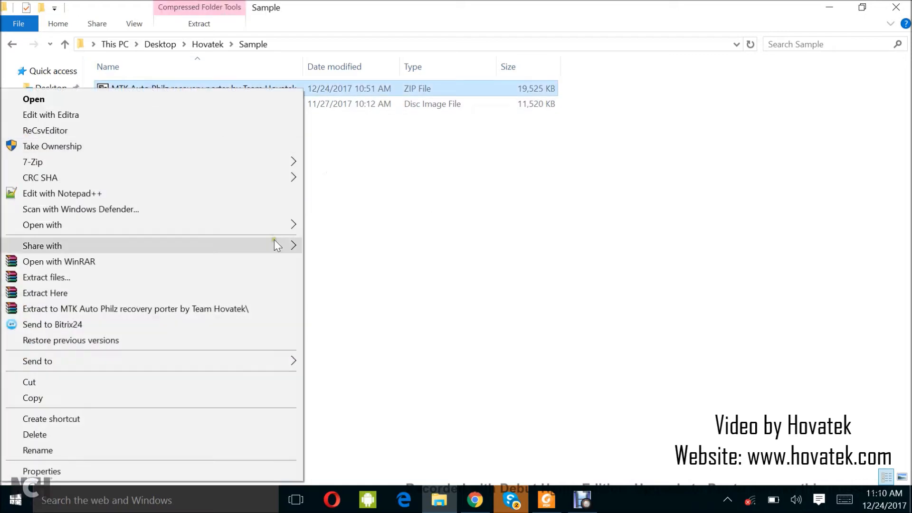
mouse_move(33, 162)
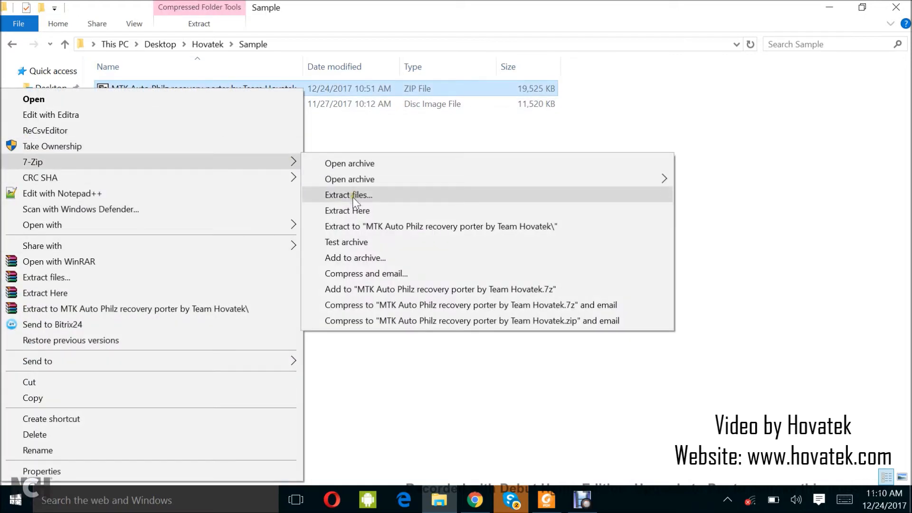
click(354, 210)
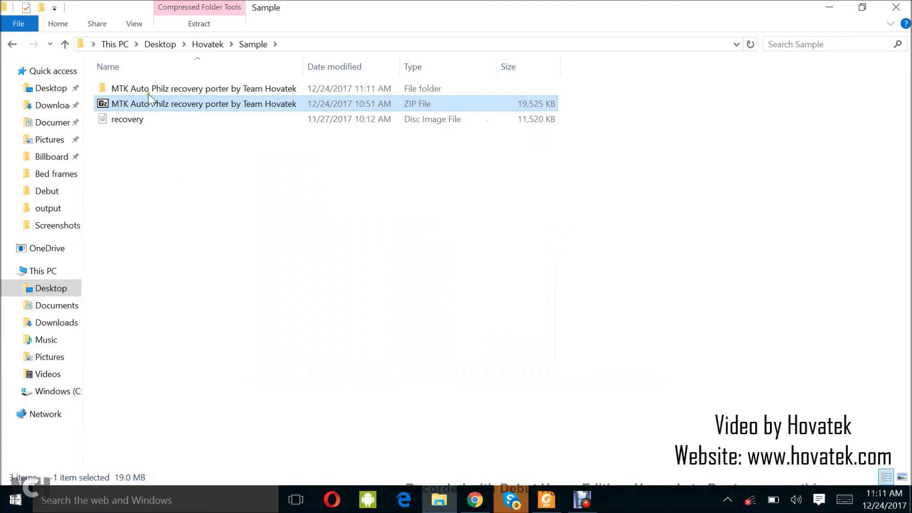
double_click(148, 90)
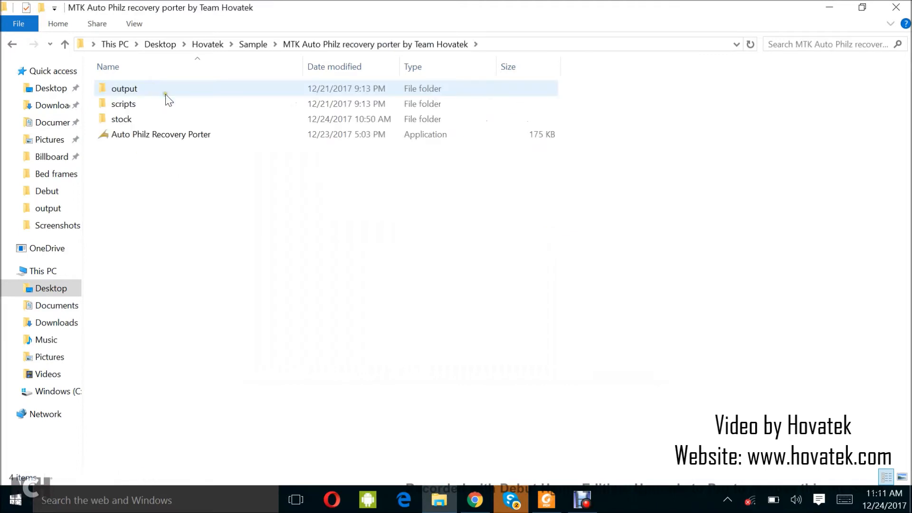
Copy the recovery disc image from the Sample folder.
click(253, 45)
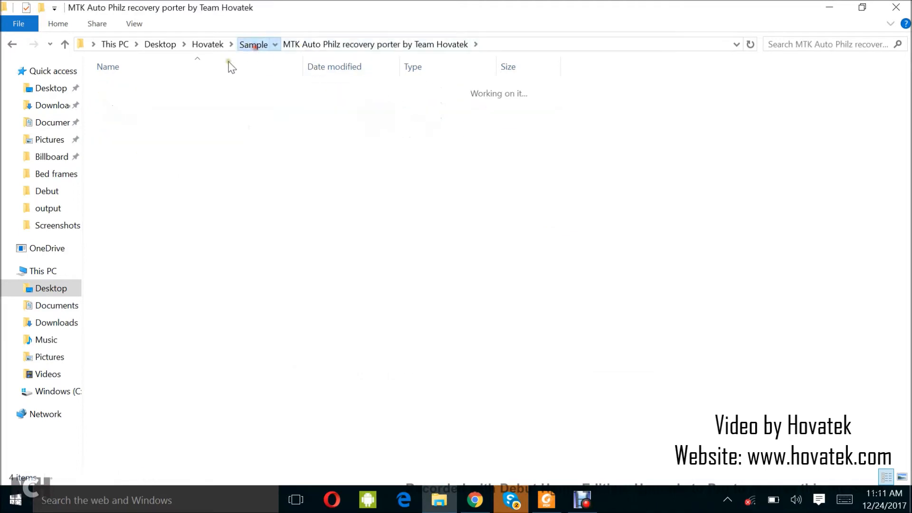
click(129, 119)
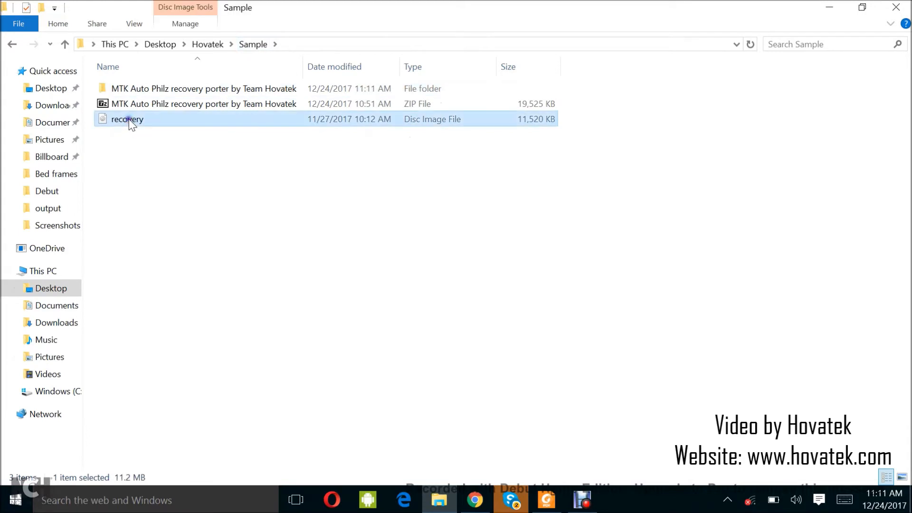
right_click(130, 125)
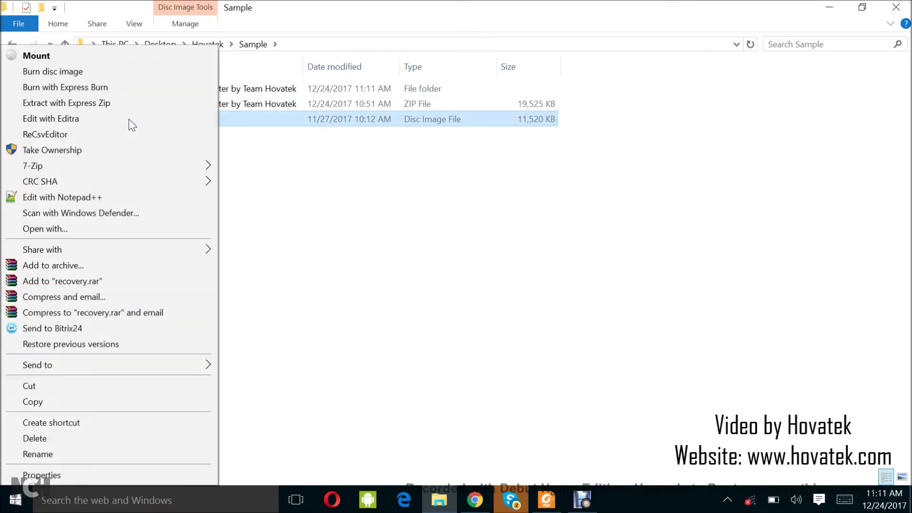
click(30, 404)
Paste the recovery image into the porter's empty stock subfolder.
click(123, 89)
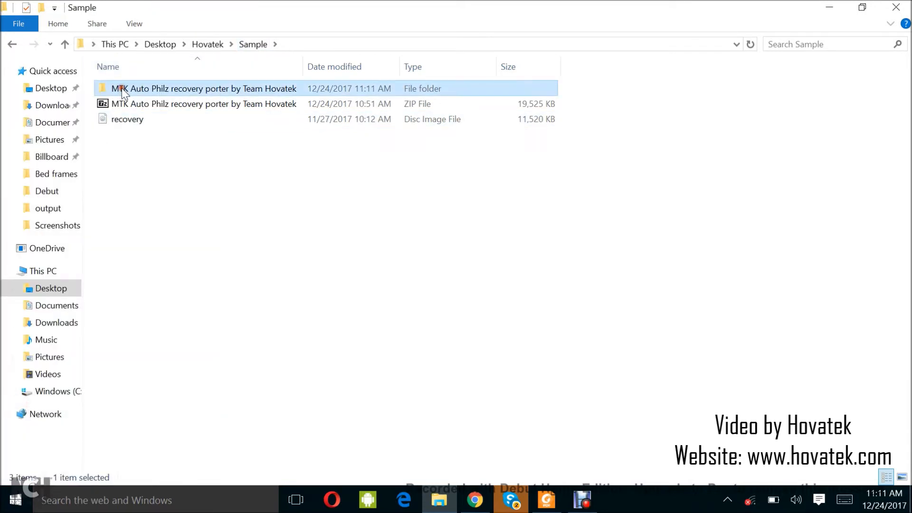
double_click(122, 91)
double_click(120, 120)
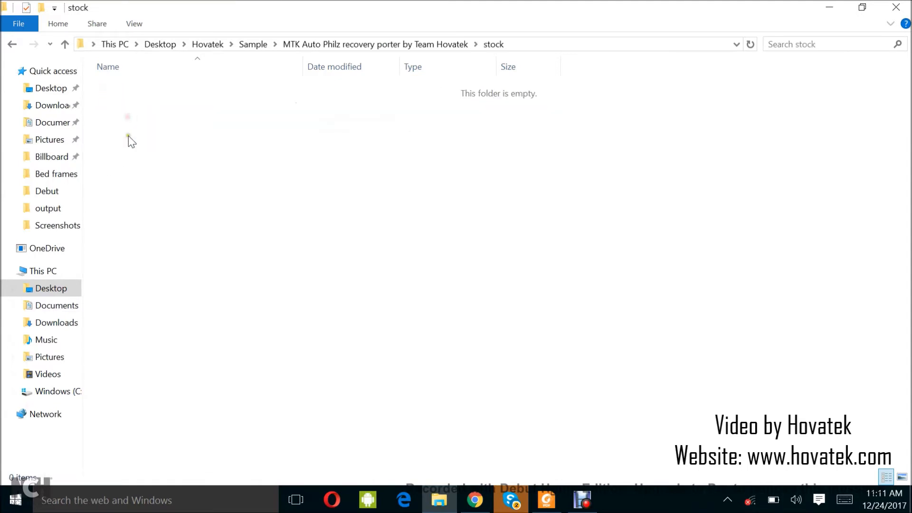
right_click(130, 141)
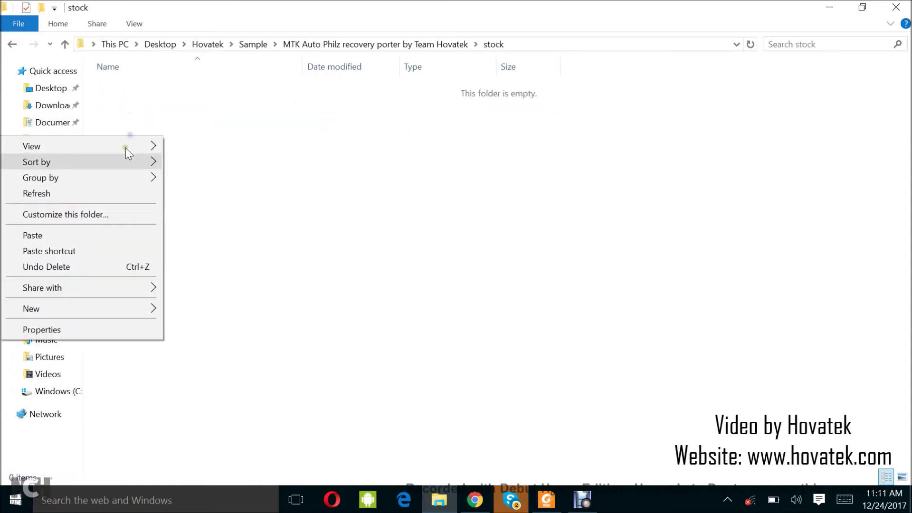
click(32, 236)
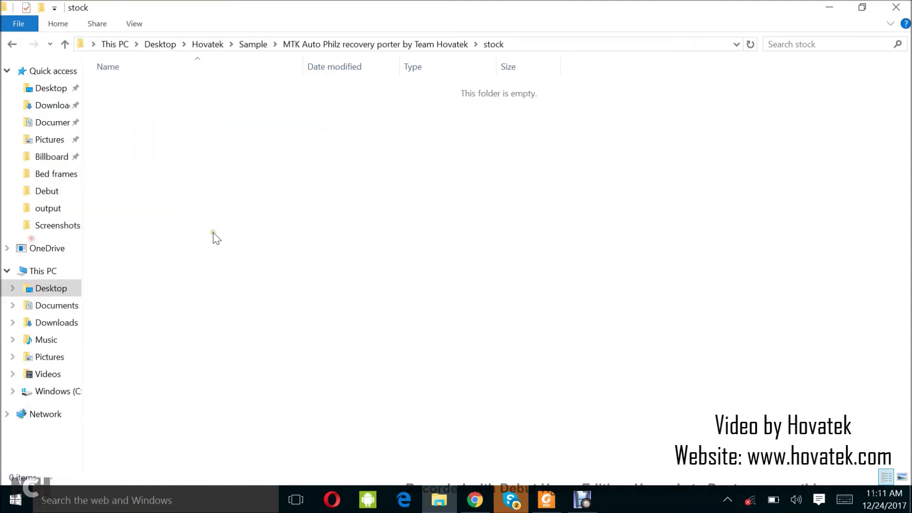
Return to the porter's main folder and launch the Auto Philz Recovery Porter.
click(371, 44)
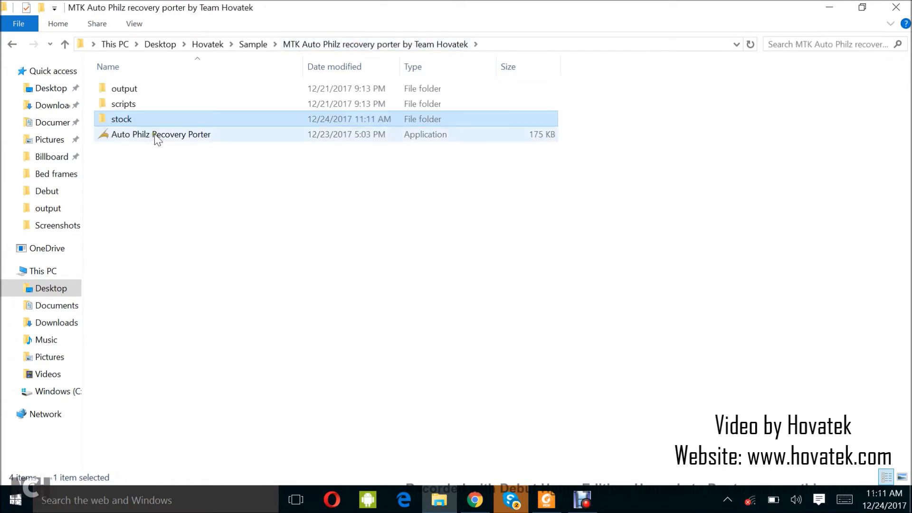
double_click(157, 136)
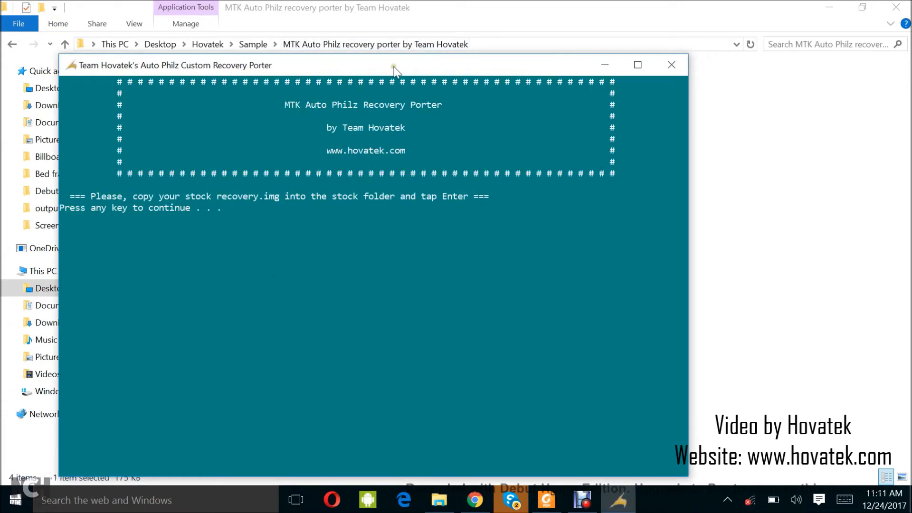
Move the porter console aside and continue past its intro prompt to Question 1.
drag(397, 66, 557, 65)
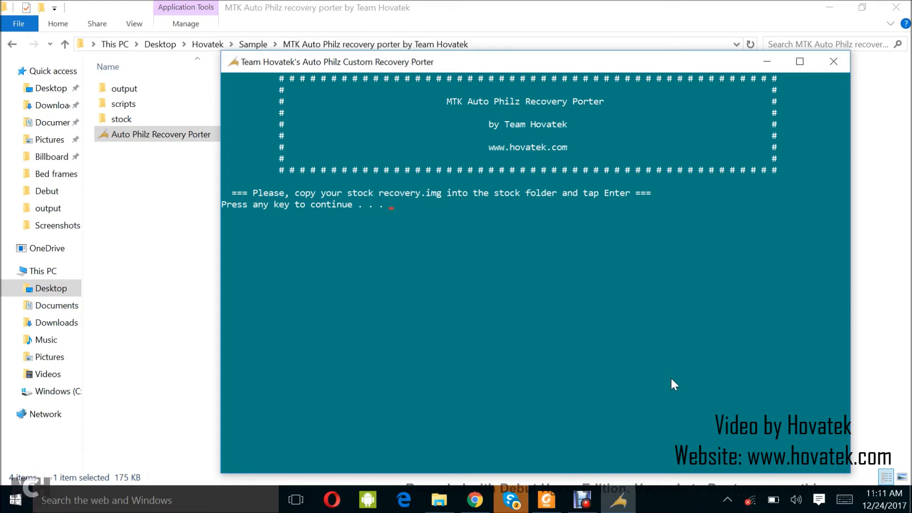
key(Return)
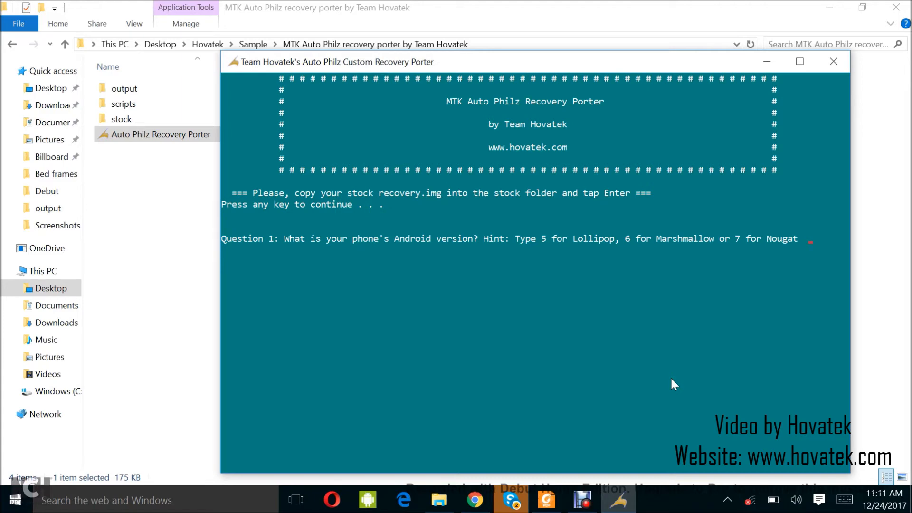
text(6)
Submit 6 (Marshmallow) as the phone's Android version at Question 1.
key(Return)
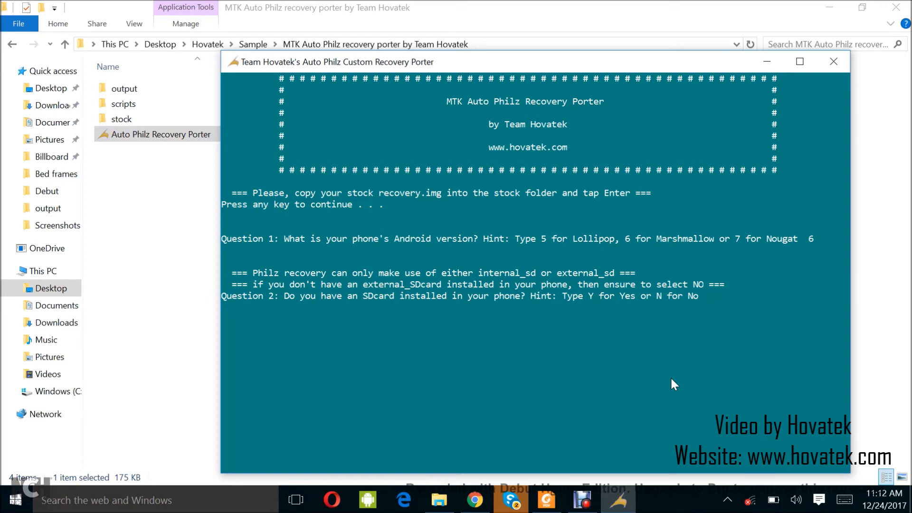
text(y)
Submit Y for having an SD card and let the recovery porting run to completion.
key(Return)
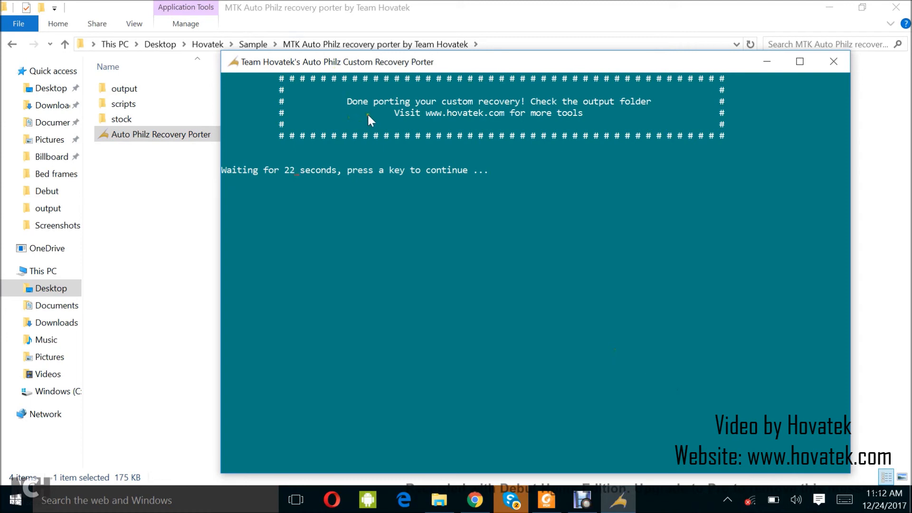
Highlight the website line, then close the finished porter console.
drag(385, 112, 587, 114)
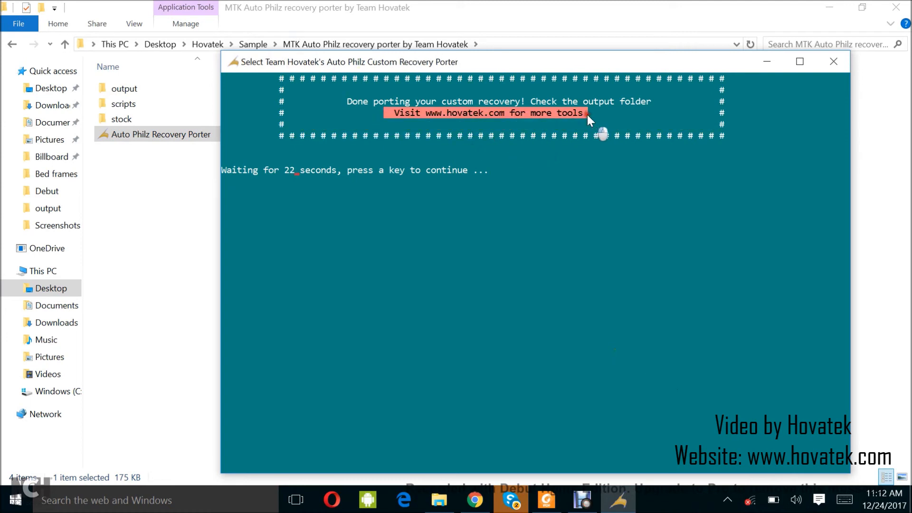
key(Return)
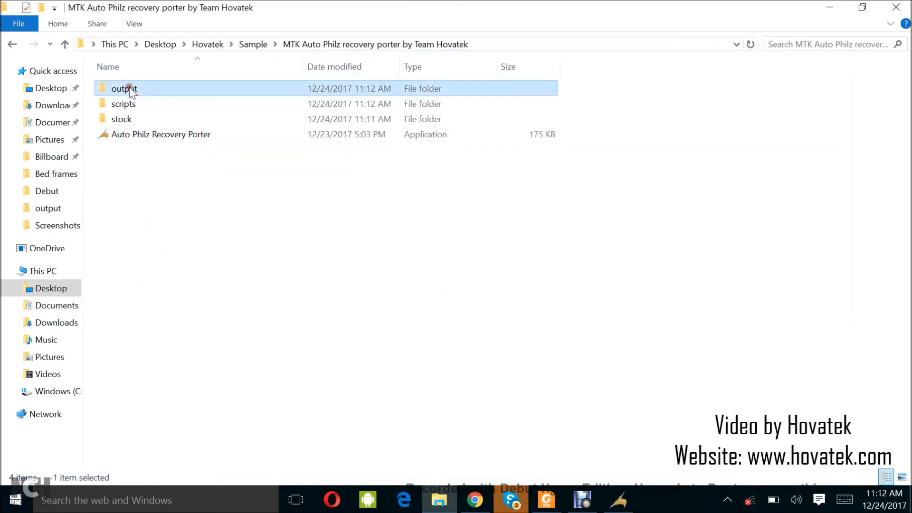
Enter the output folder and select the ported recovery.img (9,354 KB).
double_click(124, 88)
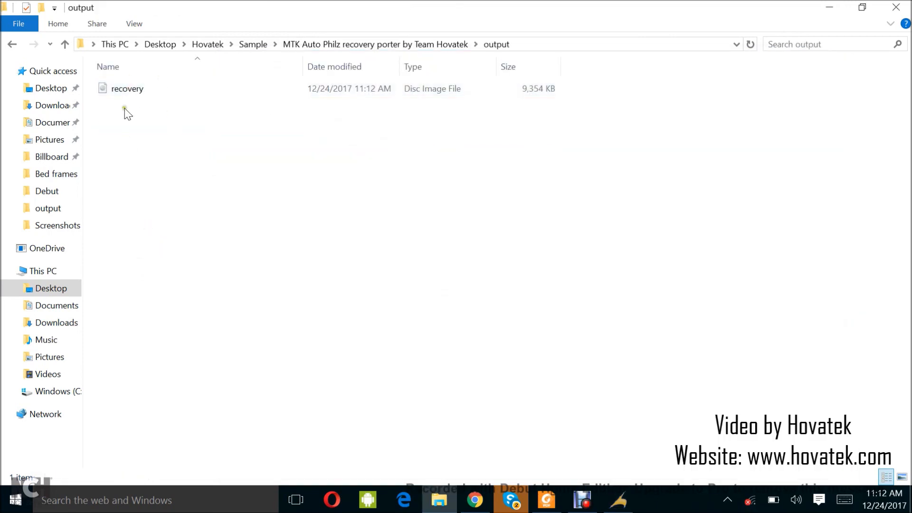
click(130, 92)
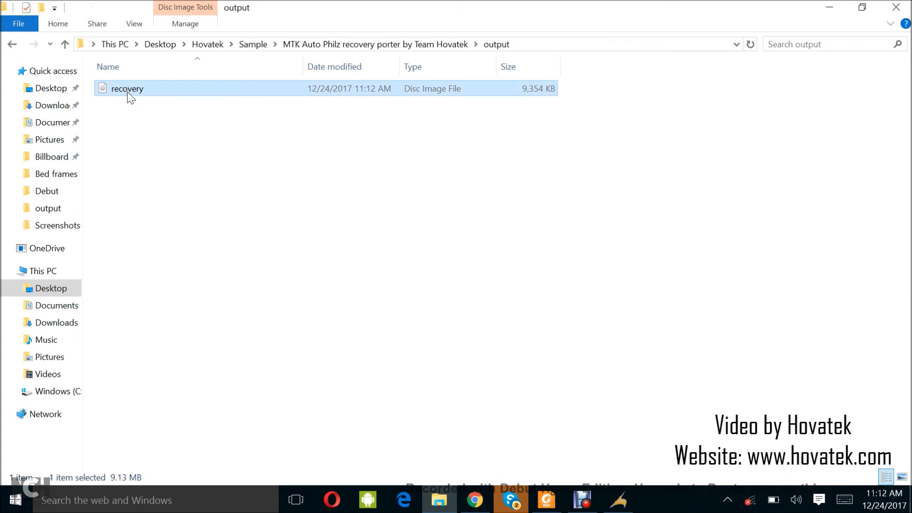